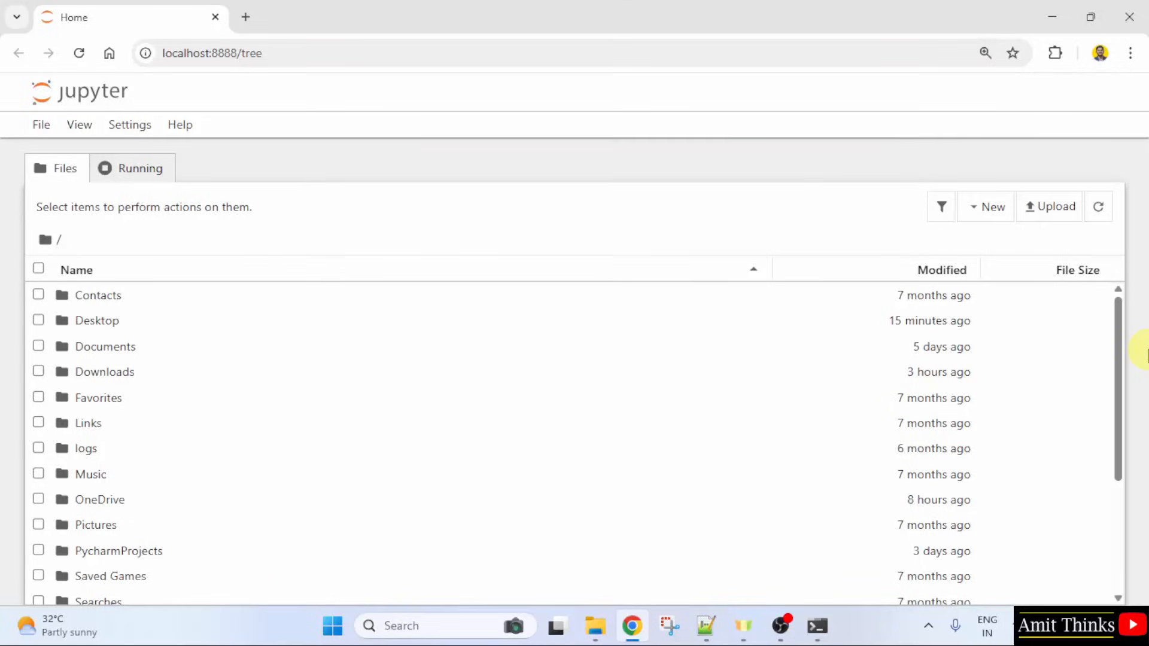
Step: Navigate into Desktop/AmitProject and create a new Python 3 notebook there
{"action": "left_click", "coordinate": [345, 58]}
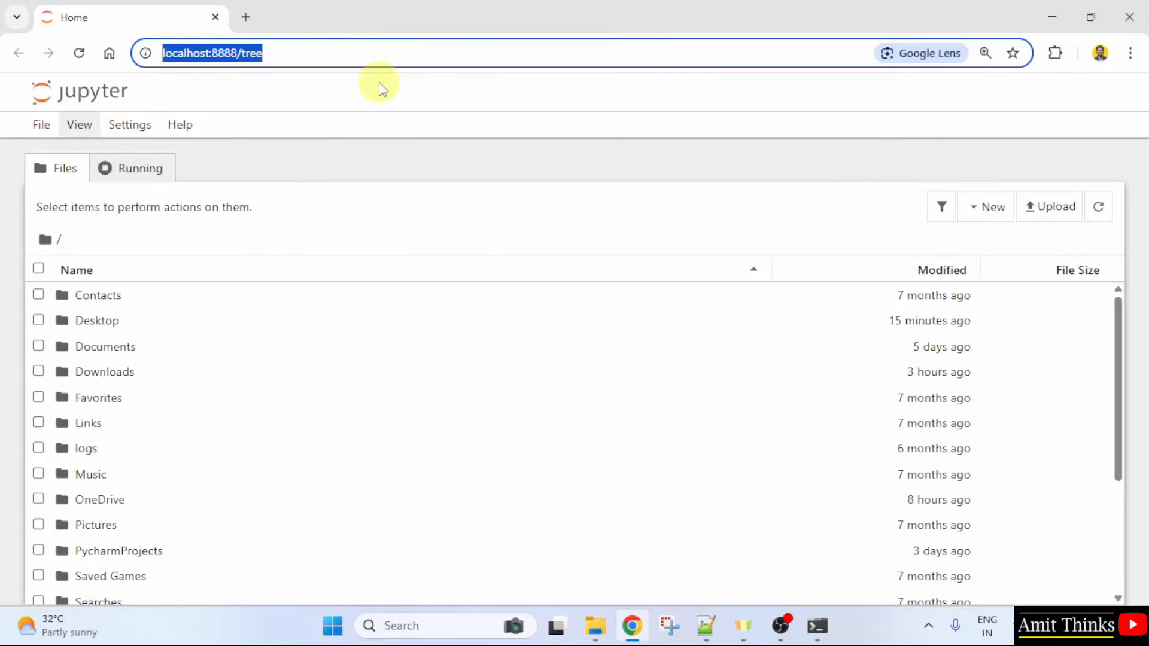
{"action": "left_click", "coordinate": [275, 210]}
{"action": "double_click", "coordinate": [96, 320]}
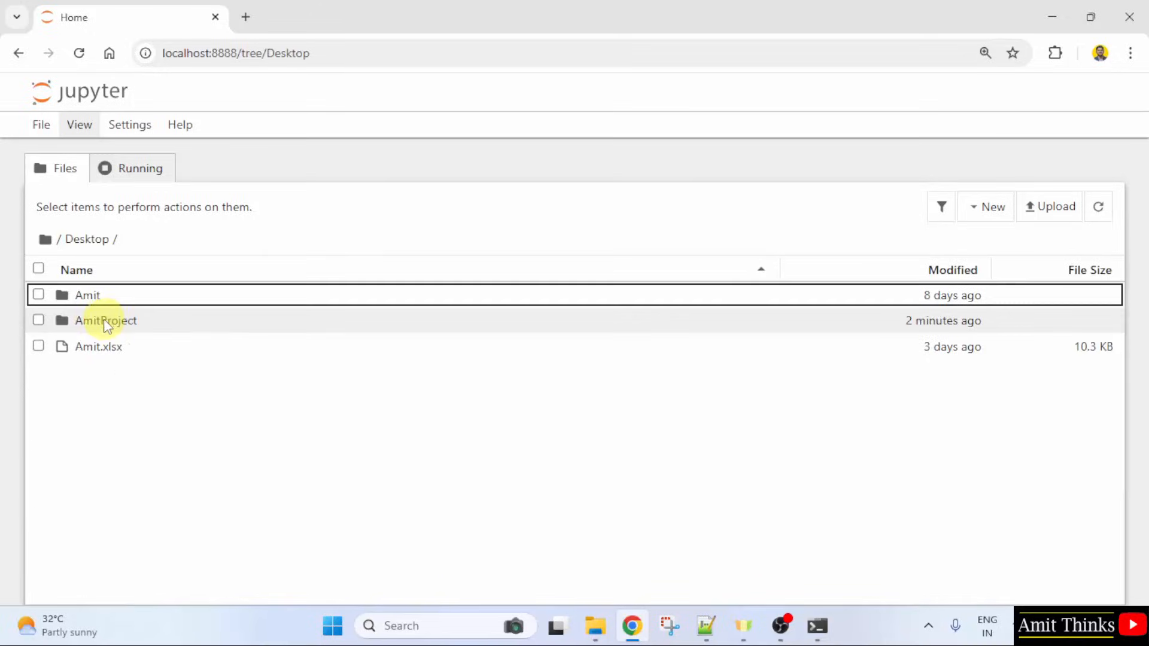
{"action": "double_click", "coordinate": [106, 320]}
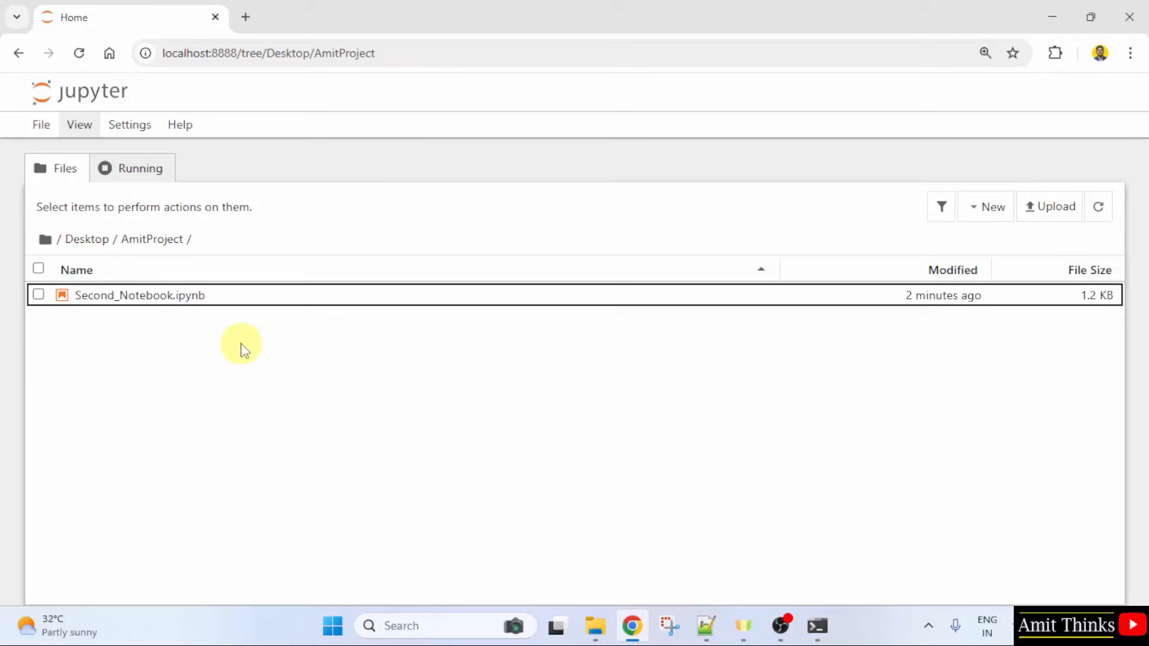
{"action": "left_click", "coordinate": [992, 207]}
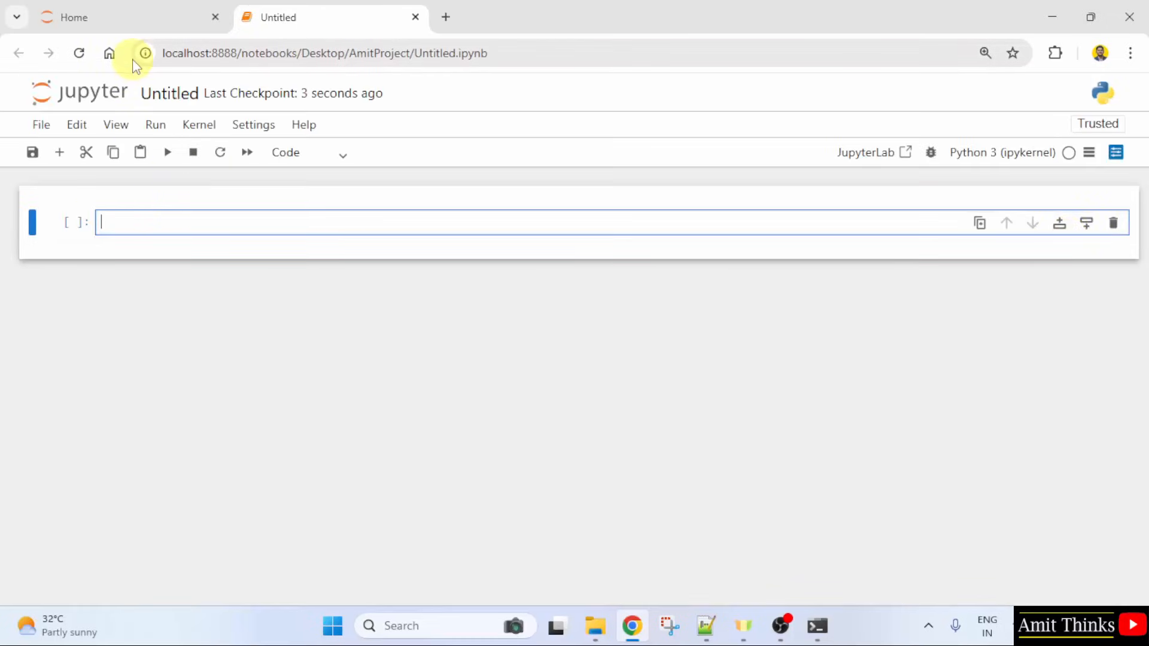
Step: Rename the Untitled notebook to Third_Notebook via the Rename File dialog
{"action": "left_click", "coordinate": [169, 93]}
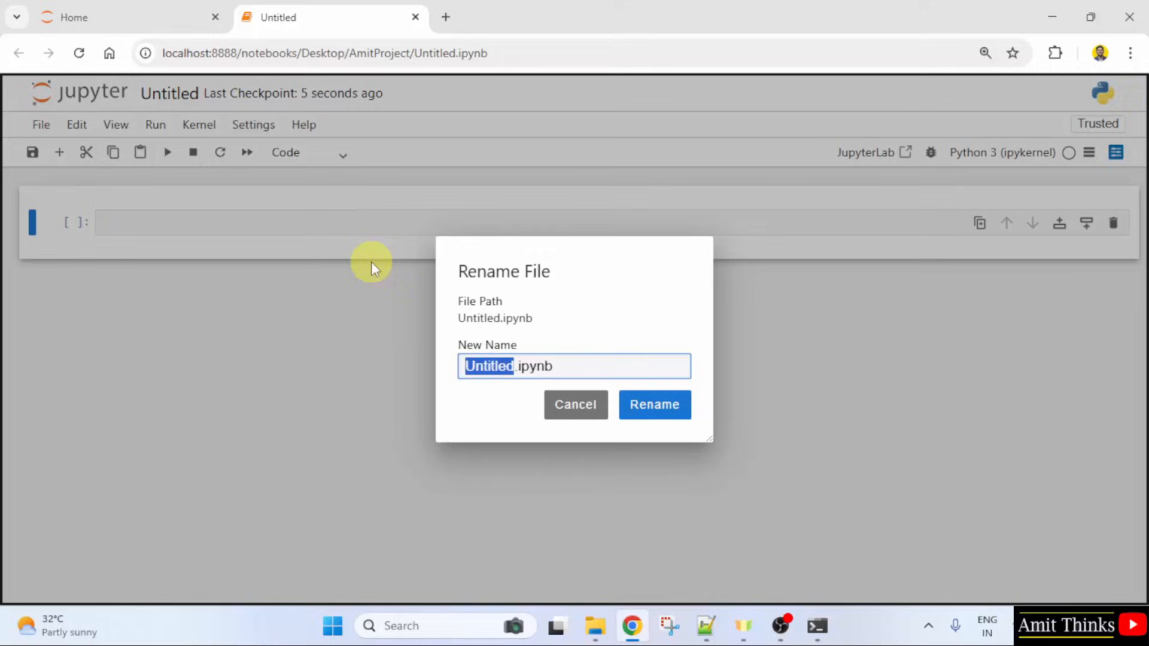
{"action": "type", "text": "Third_No"}
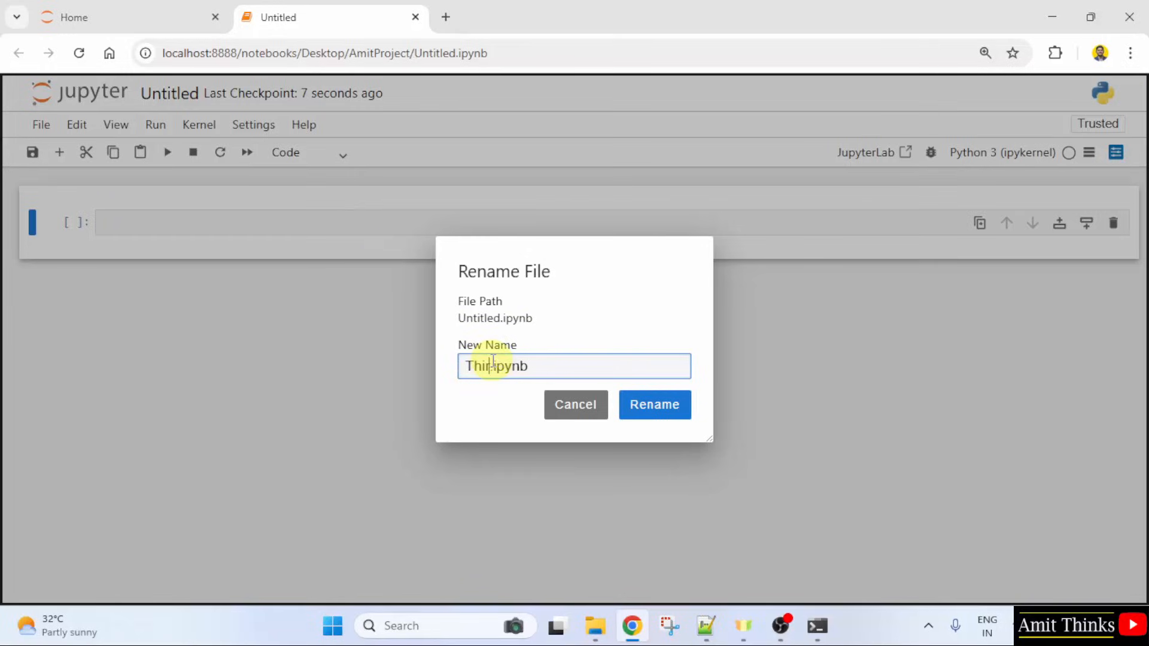
{"action": "type", "text": "tebook"}
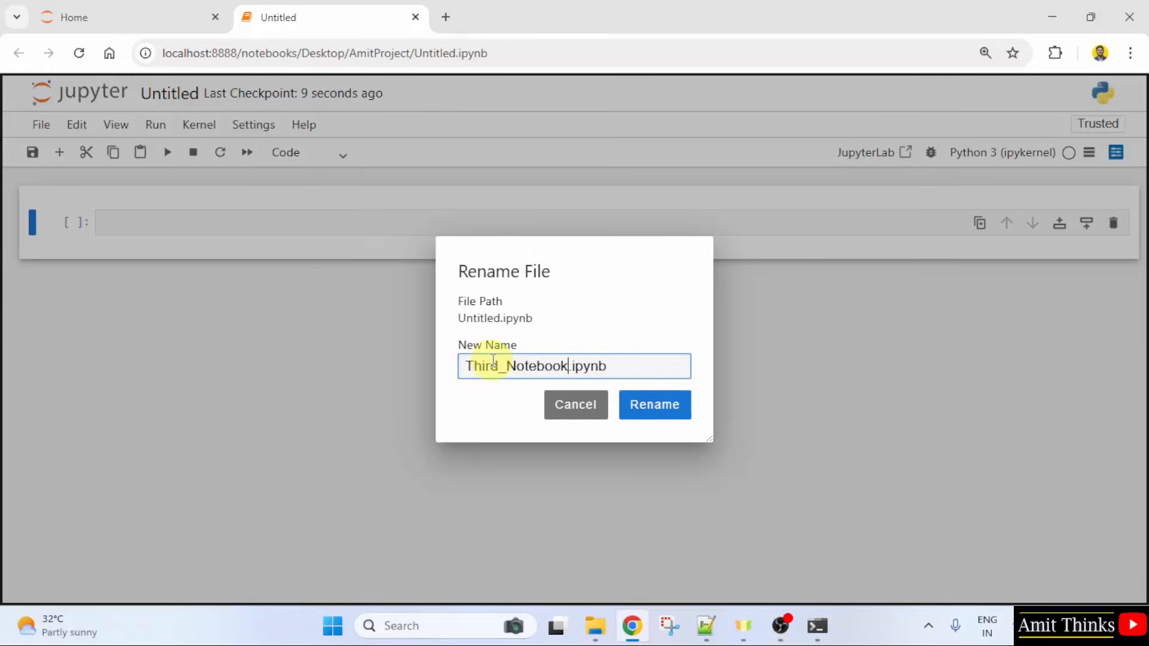
{"action": "double_click", "coordinate": [584, 366]}
{"action": "left_click", "coordinate": [619, 366]}
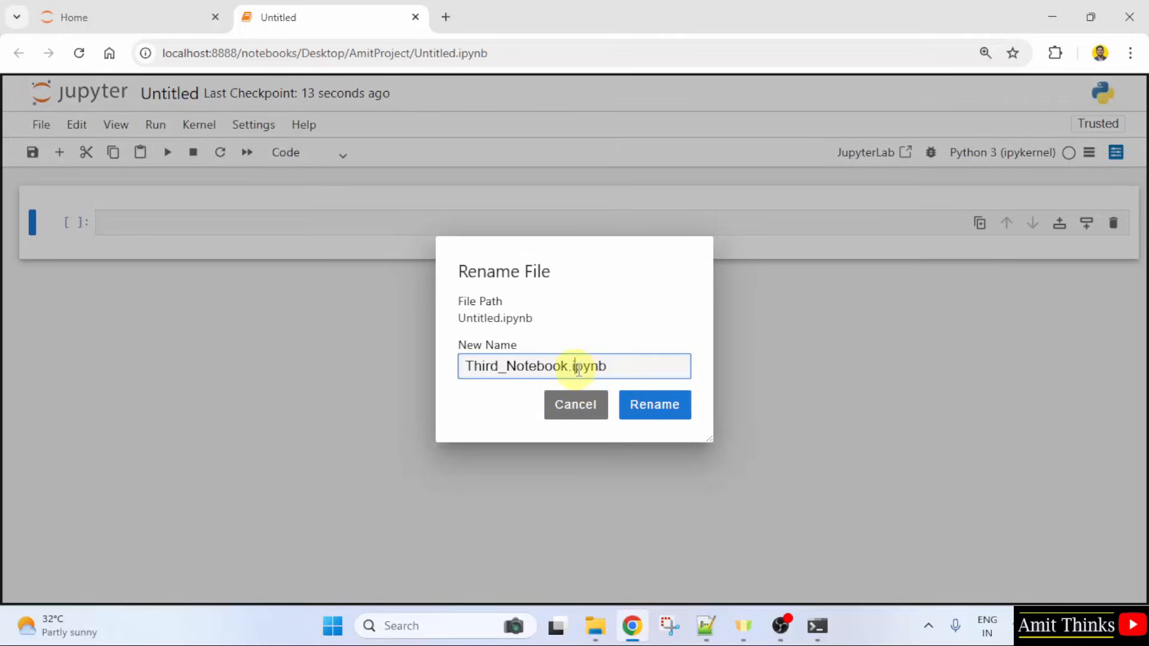
{"action": "double_click", "coordinate": [574, 365]}
{"action": "left_click", "coordinate": [647, 366]}
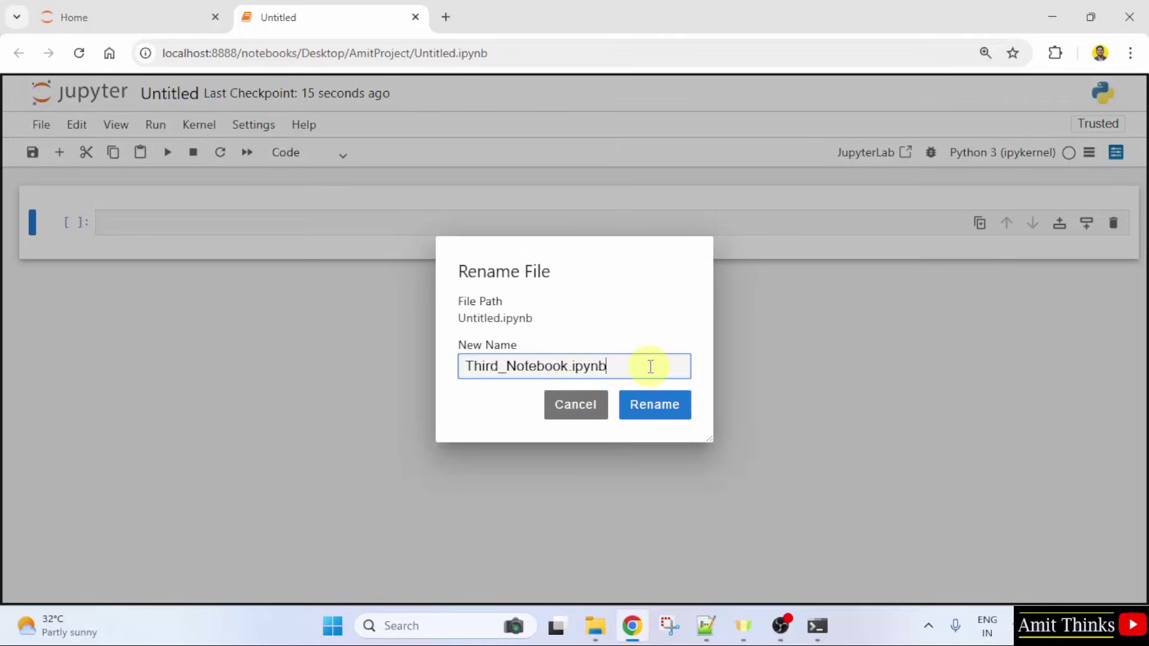
{"action": "left_click", "coordinate": [672, 415]}
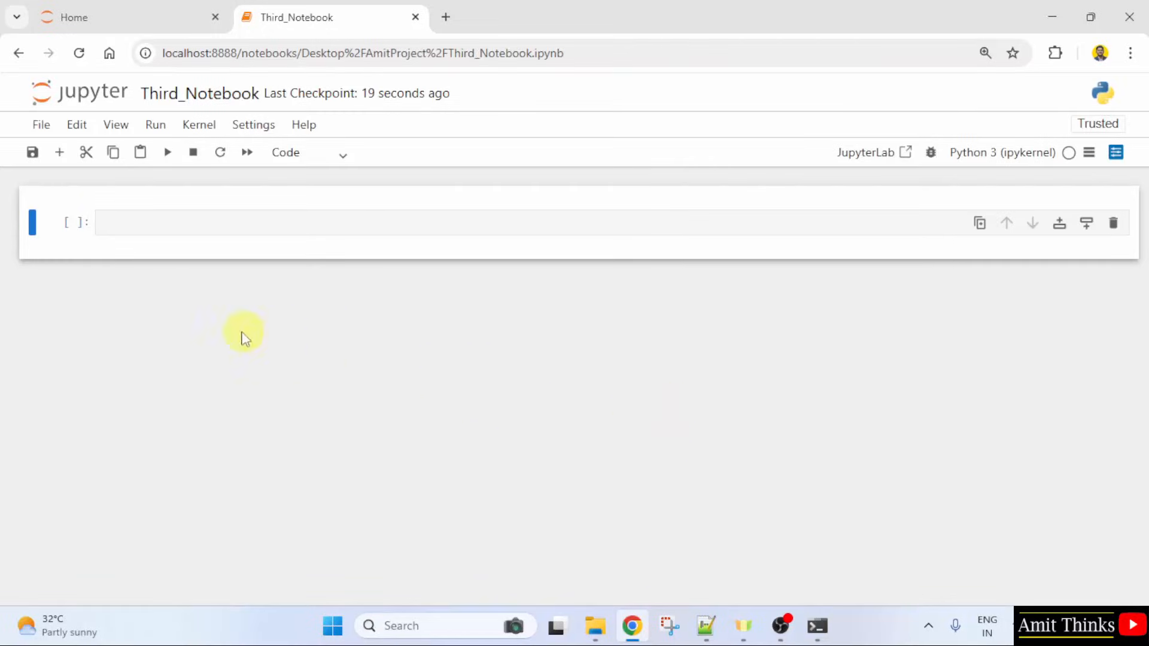
Step: Run pip install numpy in the first cell, reporting numpy 2.1.3 already installed
{"action": "left_click", "coordinate": [189, 224]}
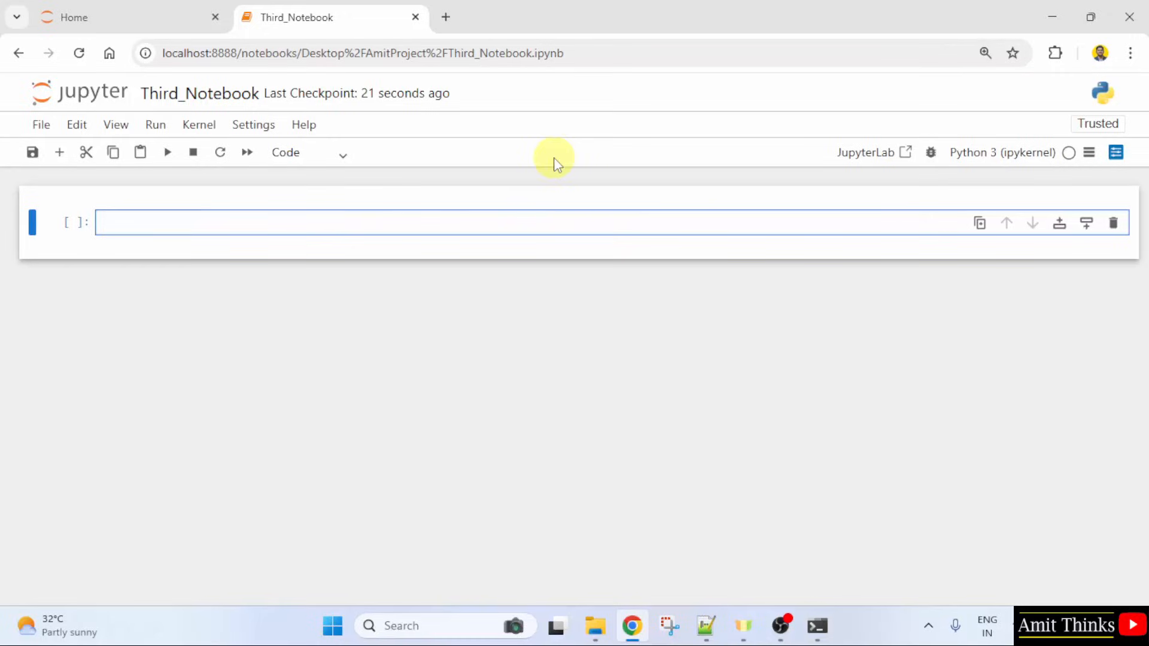
{"action": "type", "text": "pip "}
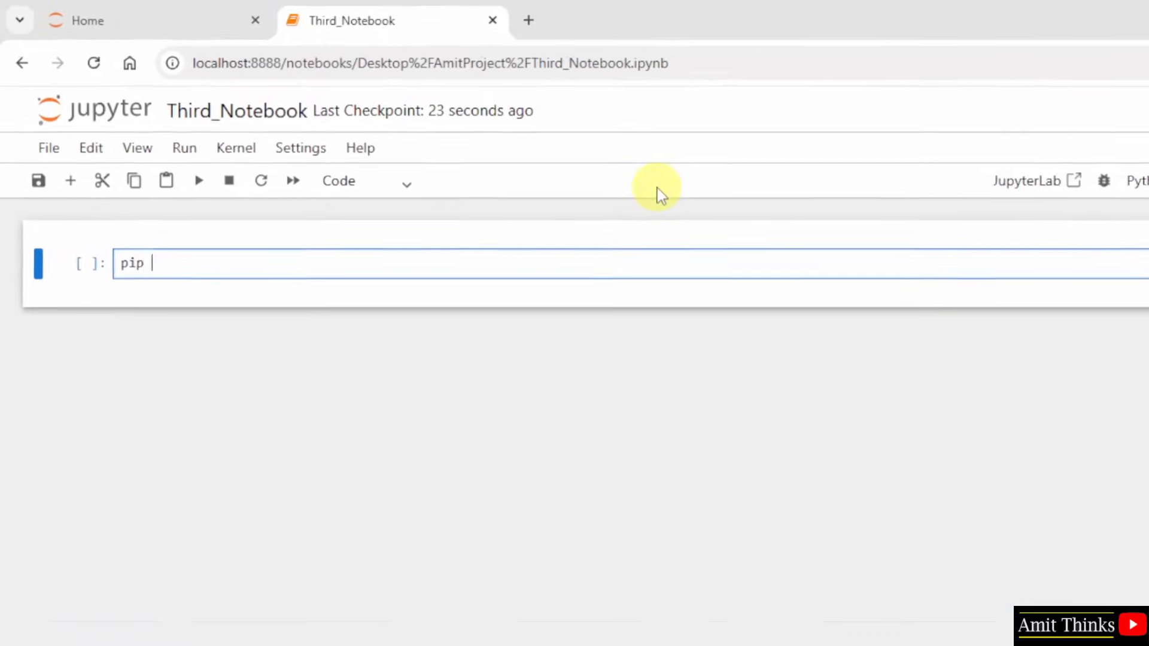
{"action": "type", "text": "install nu"}
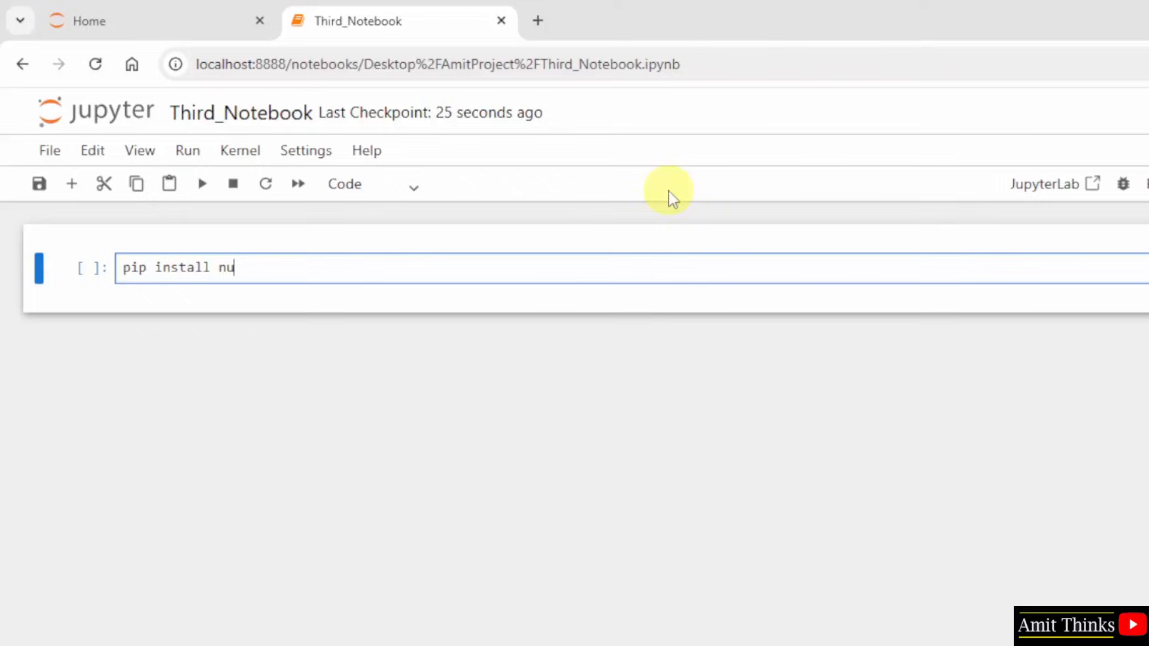
{"action": "type", "text": "mpy"}
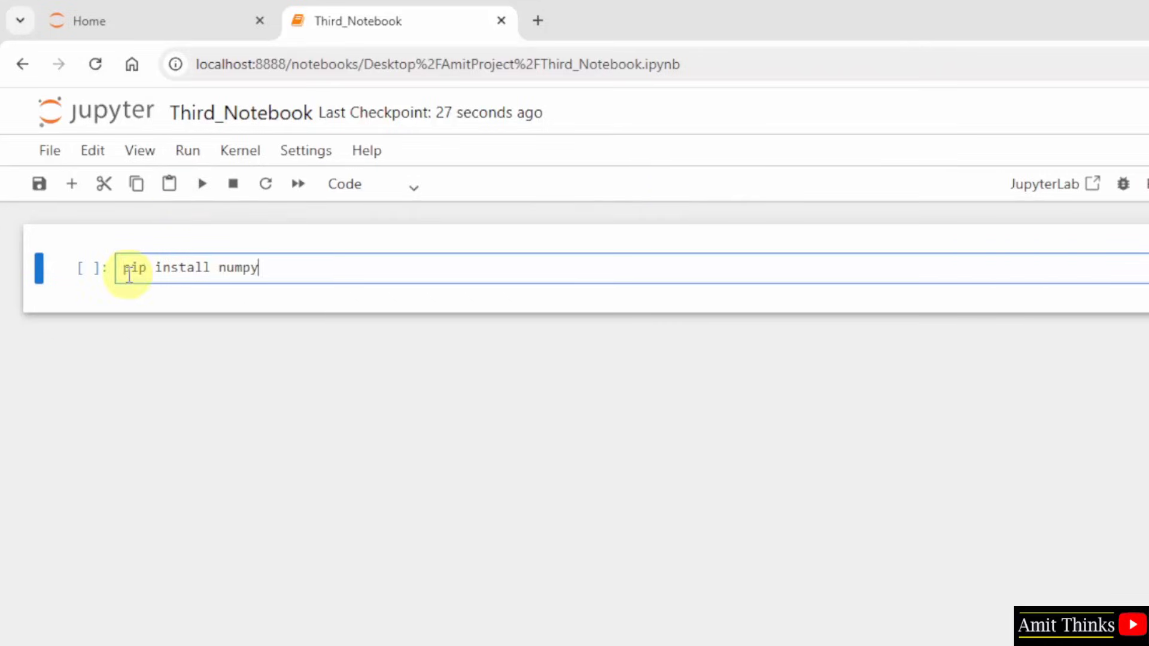
{"action": "double_click", "coordinate": [126, 266]}
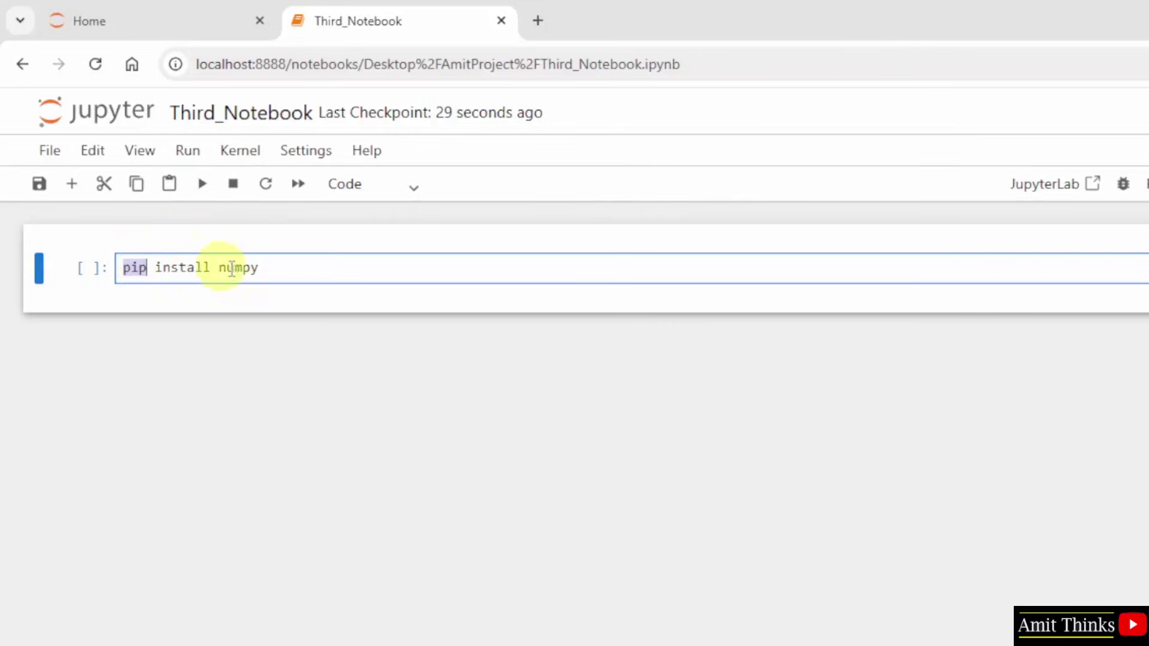
{"action": "left_click", "coordinate": [277, 268]}
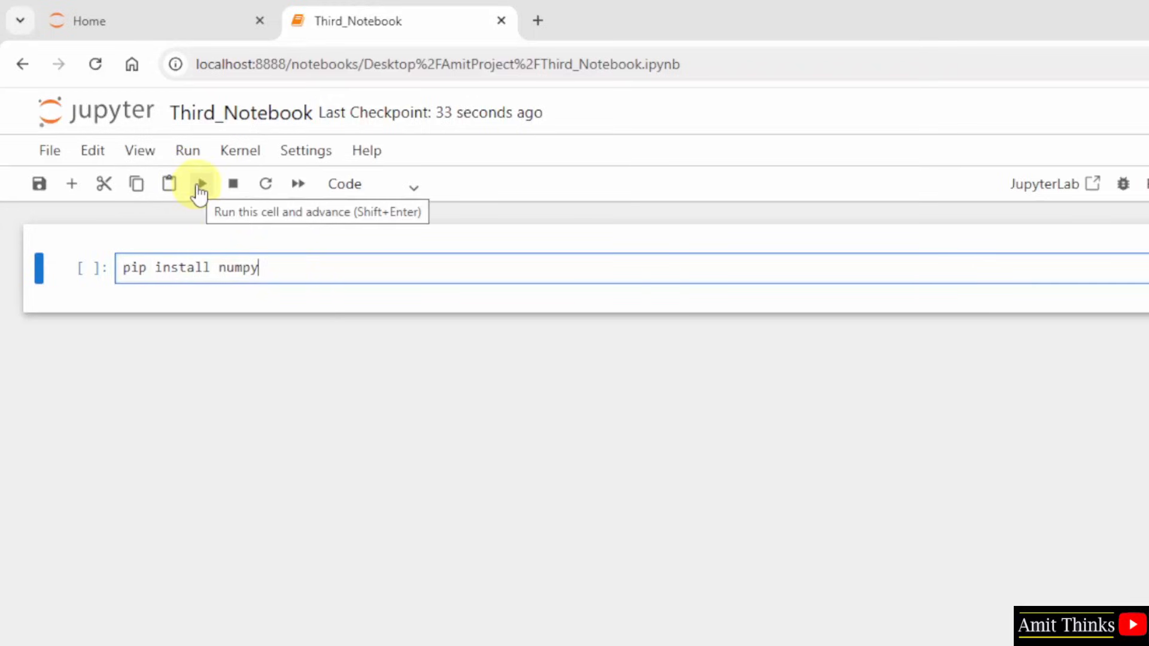
{"action": "left_click", "coordinate": [201, 183]}
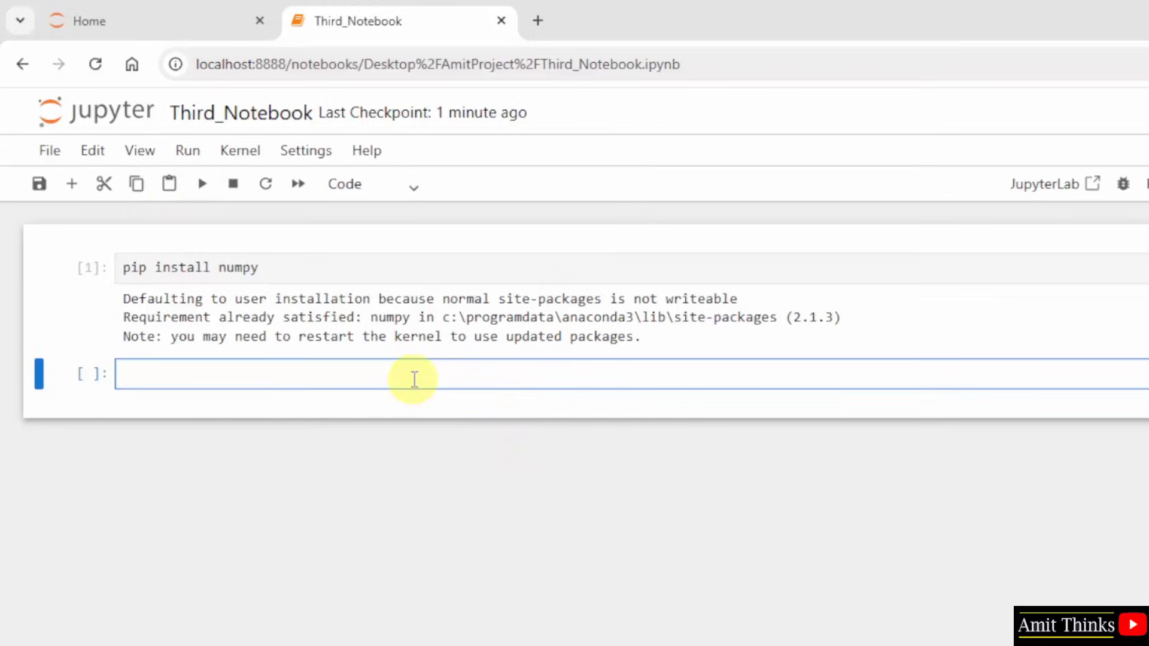
{"action": "type", "text": "p"}
{"action": "type", "text": "rint"}
Step: Run a second cell with import numpy as np and print(np.__version__)
{"action": "key", "text": "BackSpace"}
{"action": "key", "text": "BackSpace"}
{"action": "key", "text": "BackSpace"}
{"action": "type", "text": "import numpy"}
{"action": "type", "text": " as np"}
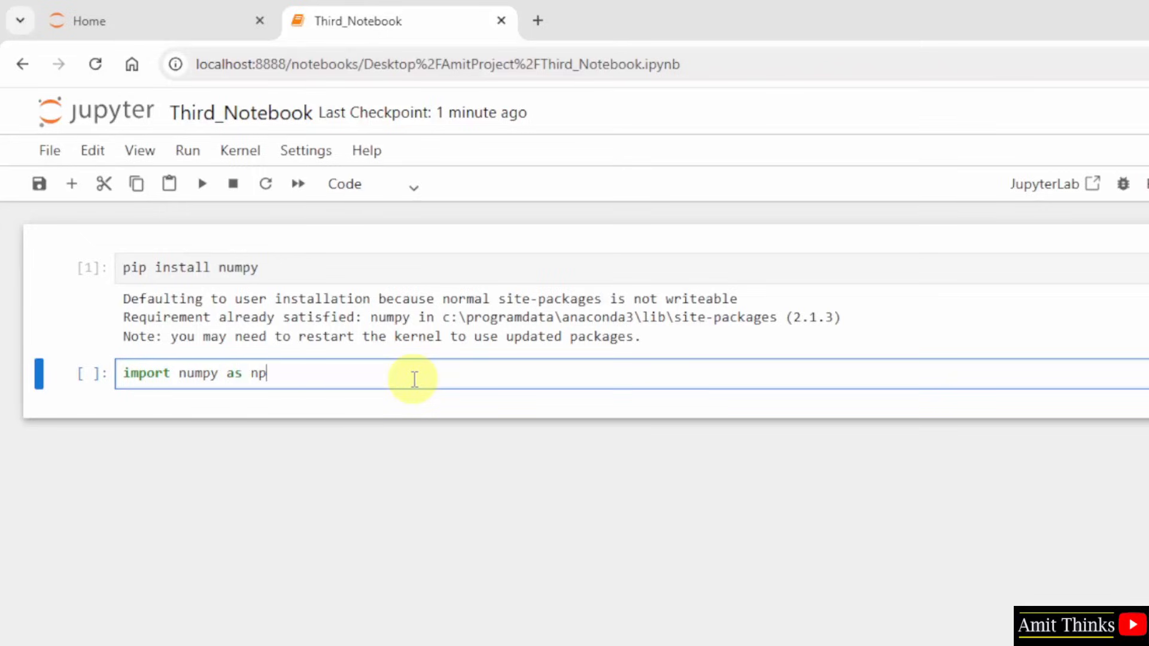
{"action": "key", "text": "Return"}
{"action": "key", "text": "Return"}
{"action": "type", "text": "p"}
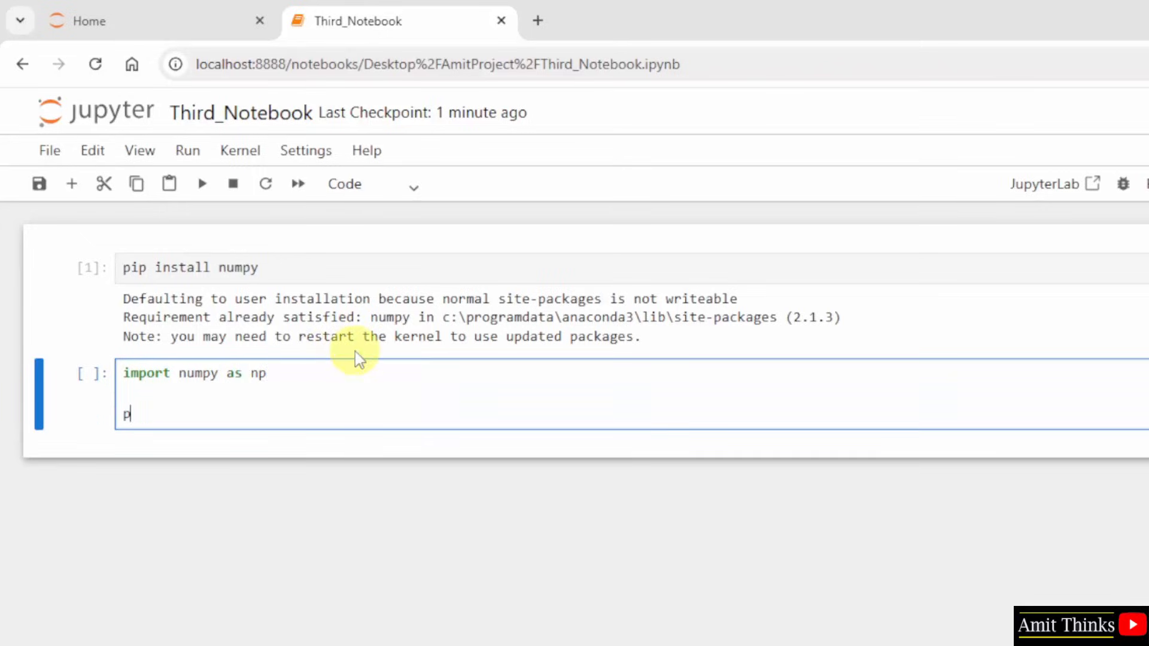
{"action": "type", "text": "rintf"}
{"action": "key", "text": "BackSpace"}
{"action": "type", "text": "("}
{"action": "type", "text": "np.__vers"}
{"action": "type", "text": "ion__)"}
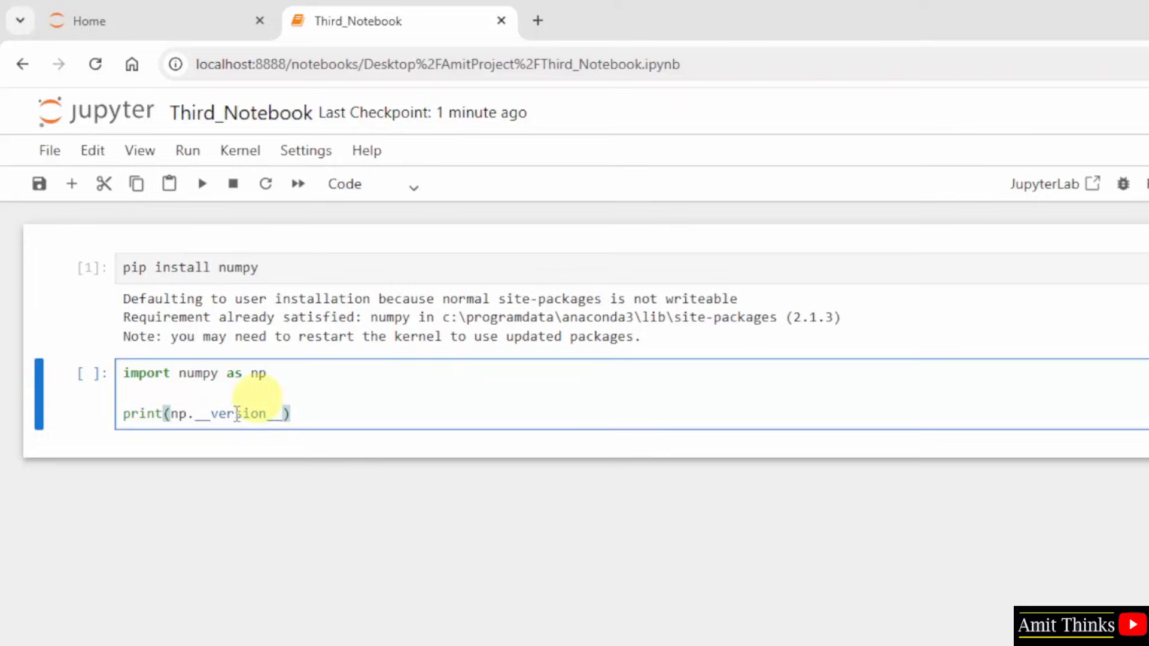
{"action": "left_click", "coordinate": [202, 183]}
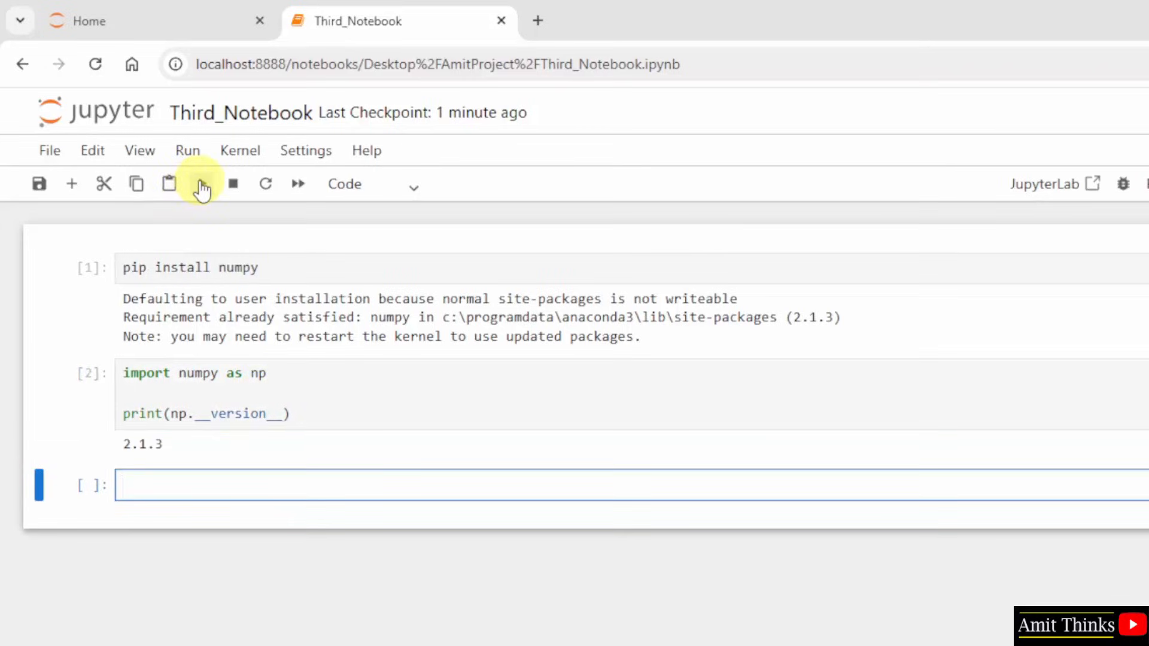
Step: Highlight the printed version 2.1.3 in the cell output
{"action": "left_click_drag", "start_coordinate": [123, 444], "coordinate": [175, 449]}
{"action": "left_click", "coordinate": [180, 454]}
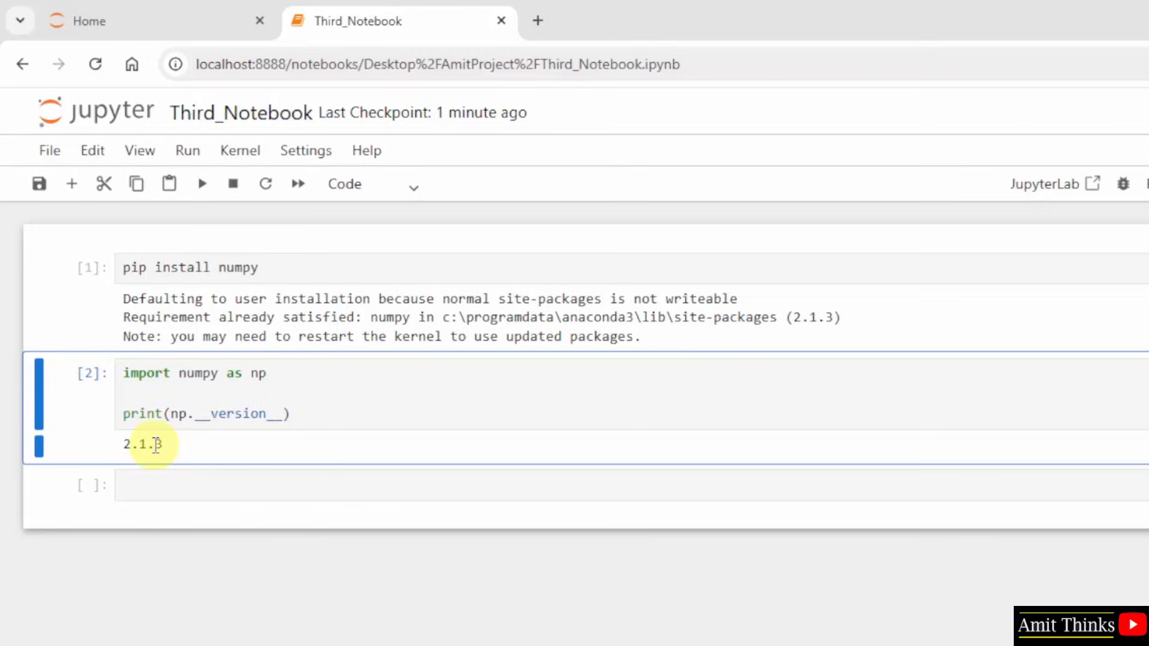
{"action": "left_click_drag", "start_coordinate": [162, 445], "coordinate": [123, 444]}
Step: Minimize the browser and locate Third_Notebook.ipynb in the AmitProject folder on the desktop
{"action": "double_click", "coordinate": [812, 317]}
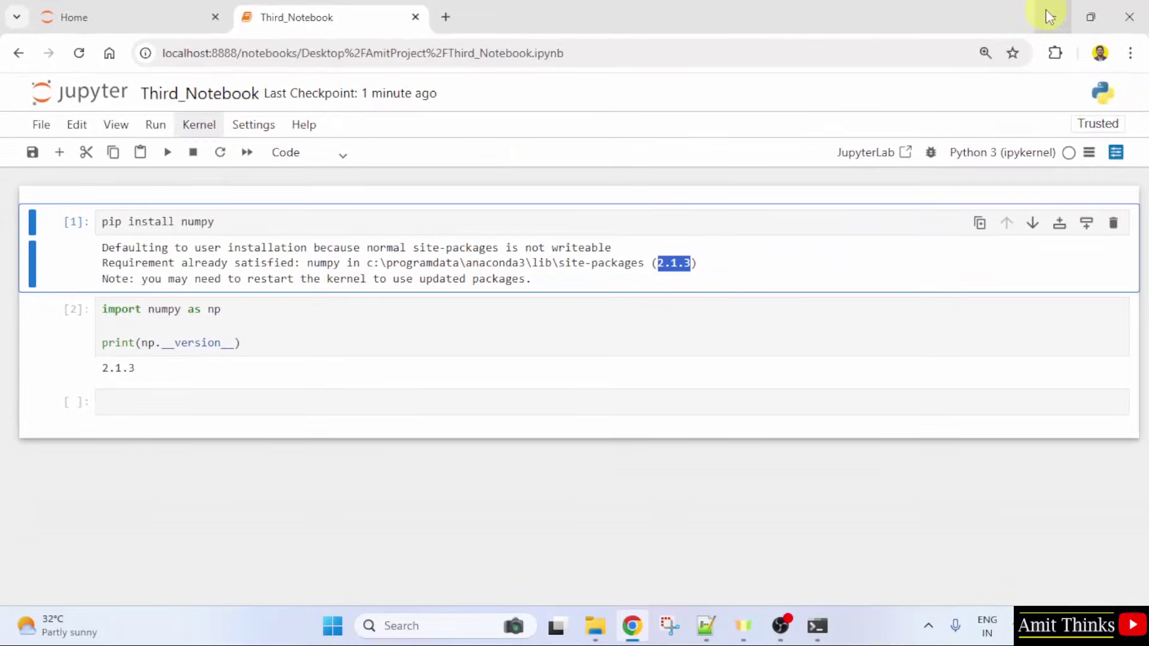
{"action": "left_click", "coordinate": [1073, 17]}
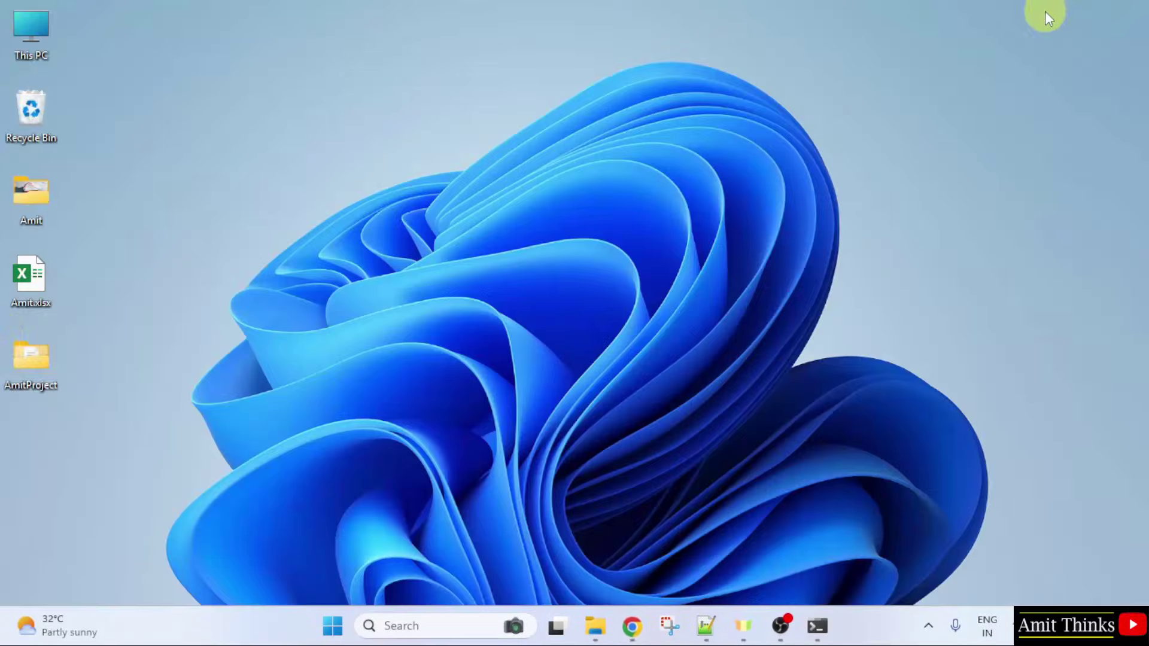
{"action": "double_click", "coordinate": [41, 368]}
{"action": "left_click", "coordinate": [296, 191]}
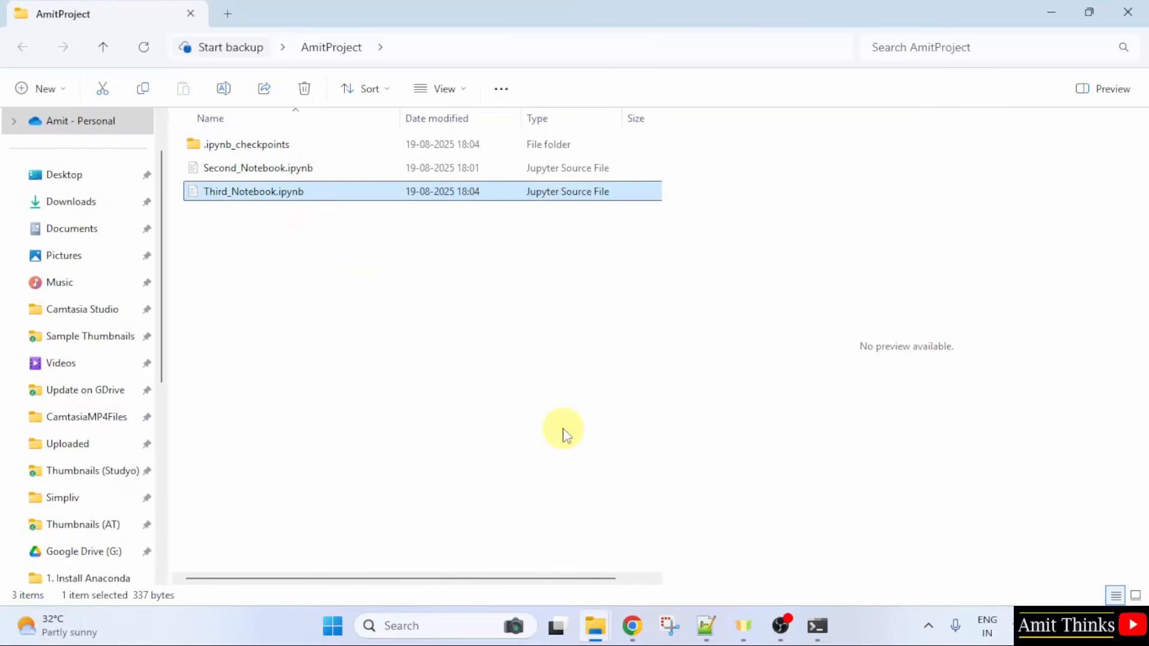